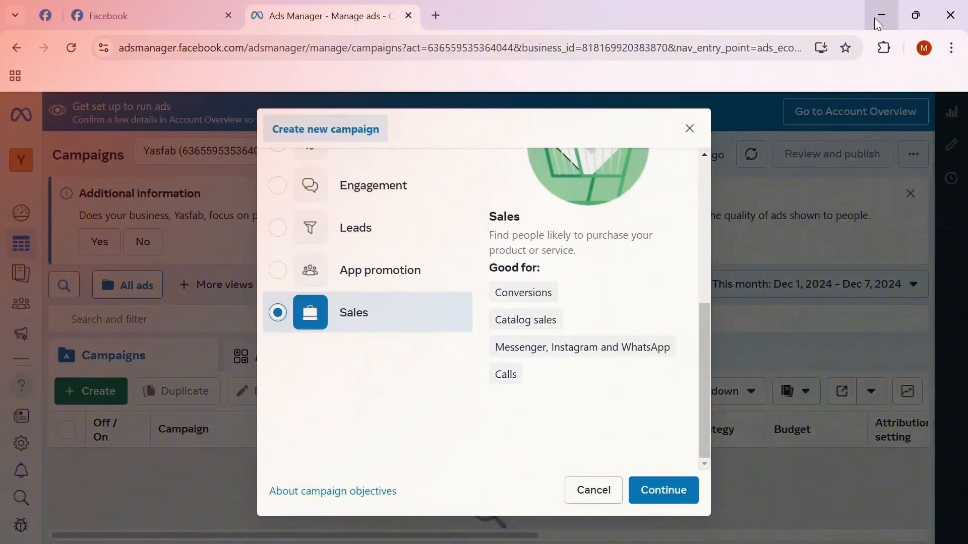
Create the new campaign with the Sales objective and dismiss the help tip
{"action": "mouse_move", "coordinate": [491, 343]}
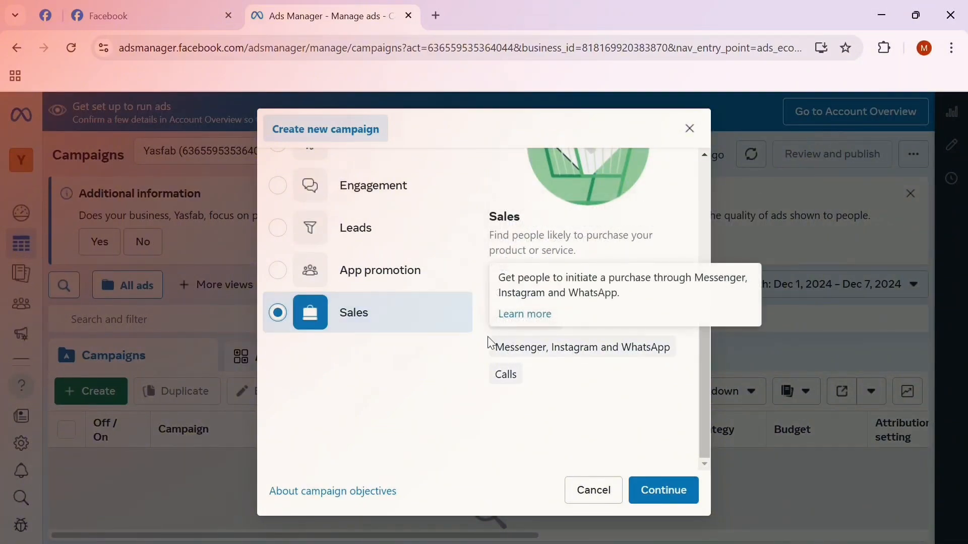
{"action": "left_click", "coordinate": [658, 491]}
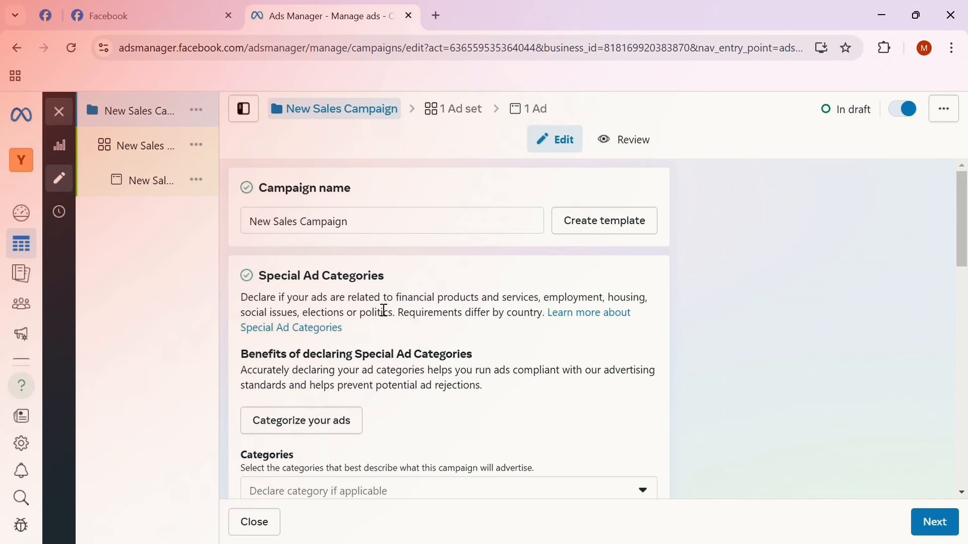
{"action": "mouse_move", "coordinate": [181, 297]}
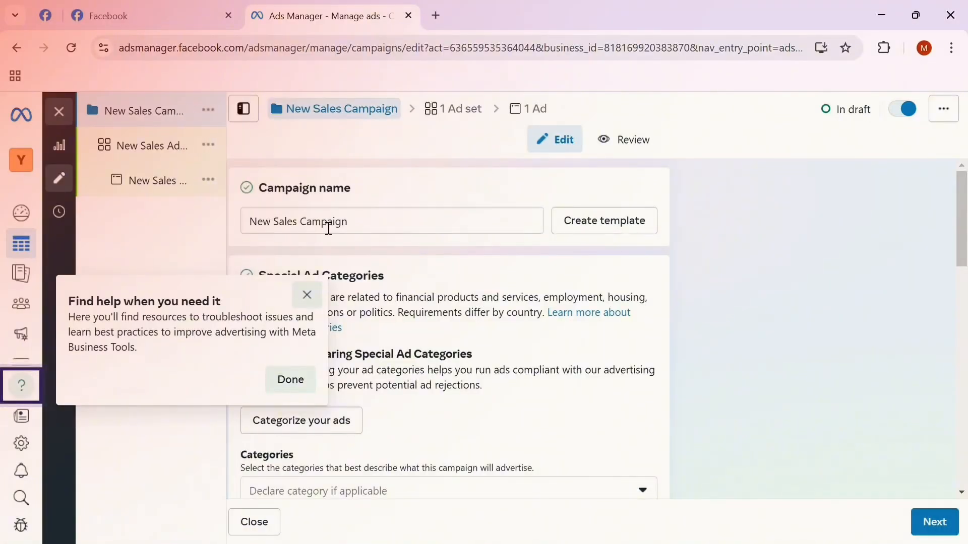
{"action": "left_click", "coordinate": [307, 294]}
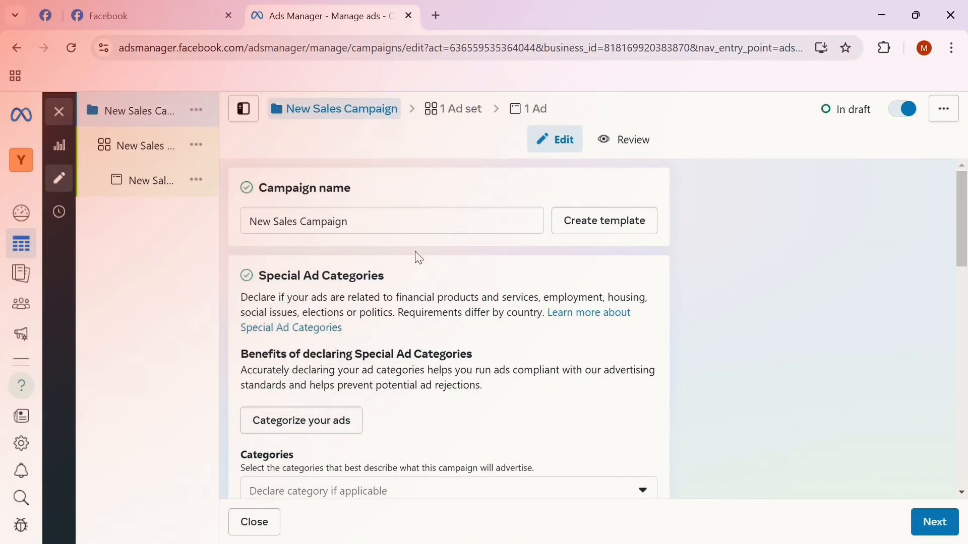
Clear the default text from the campaign name
{"action": "left_click", "coordinate": [403, 232]}
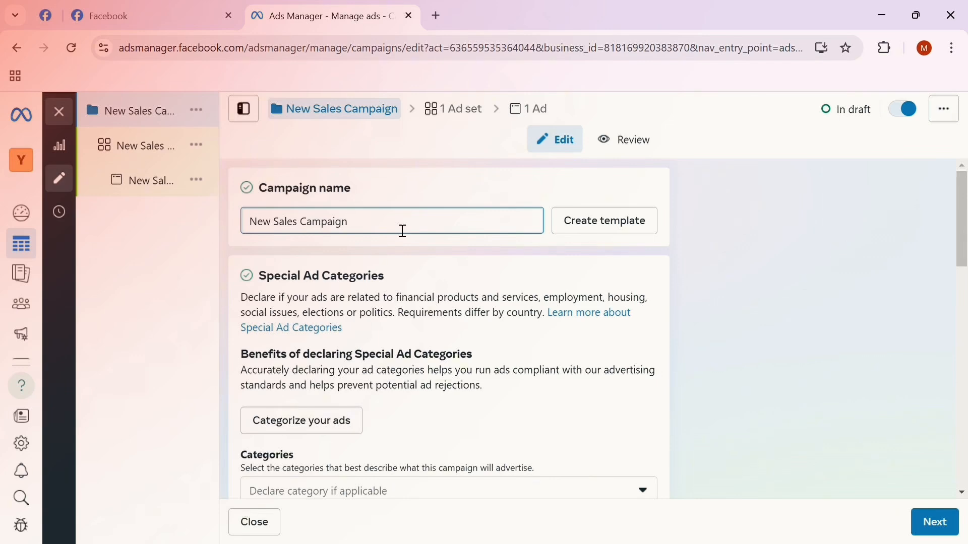
{"action": "key", "text": "BackSpace"}
{"action": "key", "text": "BackSpace"}
{"action": "key", "text": "BackSpace"}
{"action": "key", "text": "BackSpace"}
{"action": "key", "text": "BackSpace"}
{"action": "key", "text": "BackSpace"}
{"action": "key", "text": "BackSpace"}
{"action": "key", "text": "BackSpace"}
{"action": "key", "text": "BackSpace"}
{"action": "key", "text": "BackSpace"}
{"action": "key", "text": "BackSpace"}
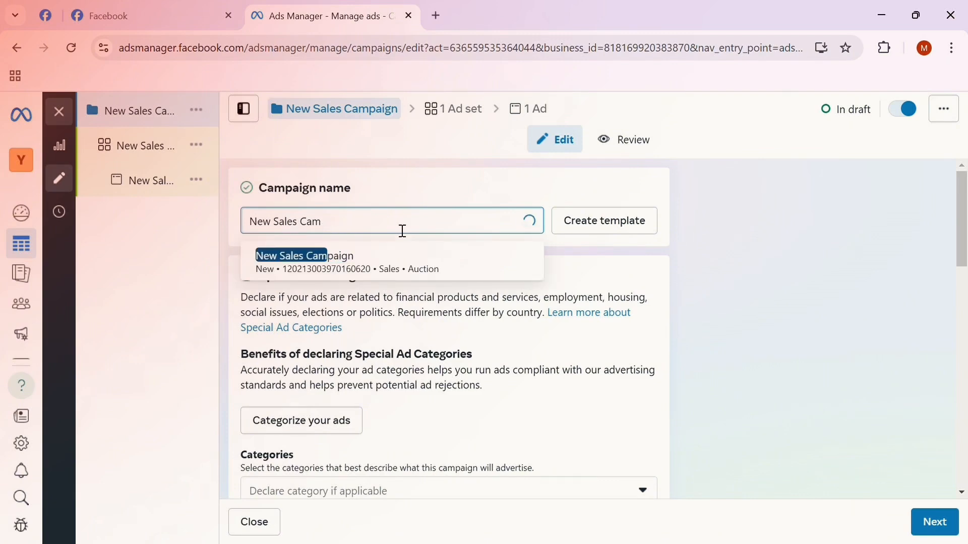
{"action": "key", "text": "BackSpace"}
{"action": "key", "text": "BackSpace"}
{"action": "key", "text": "BackSpace"}
{"action": "key", "text": "BackSpace"}
{"action": "key", "text": "BackSpace"}
{"action": "key", "text": "BackSpace"}
{"action": "key", "text": "BackSpace"}
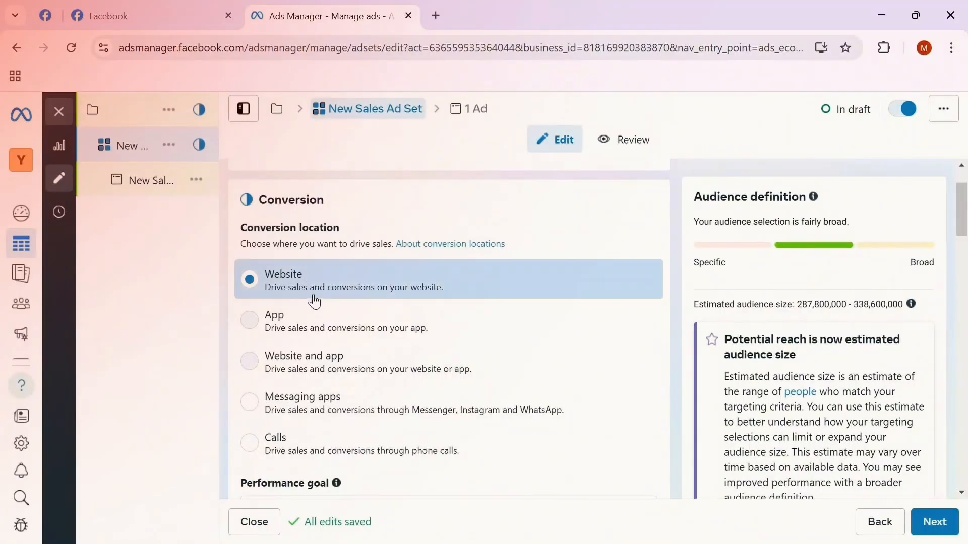
Change the ad set's budget type to Lifetime budget
{"action": "scroll", "coordinate": [313, 298], "scroll_direction": "down", "scroll_amount": 2}
{"action": "scroll", "coordinate": [316, 312], "scroll_direction": "down", "scroll_amount": 2}
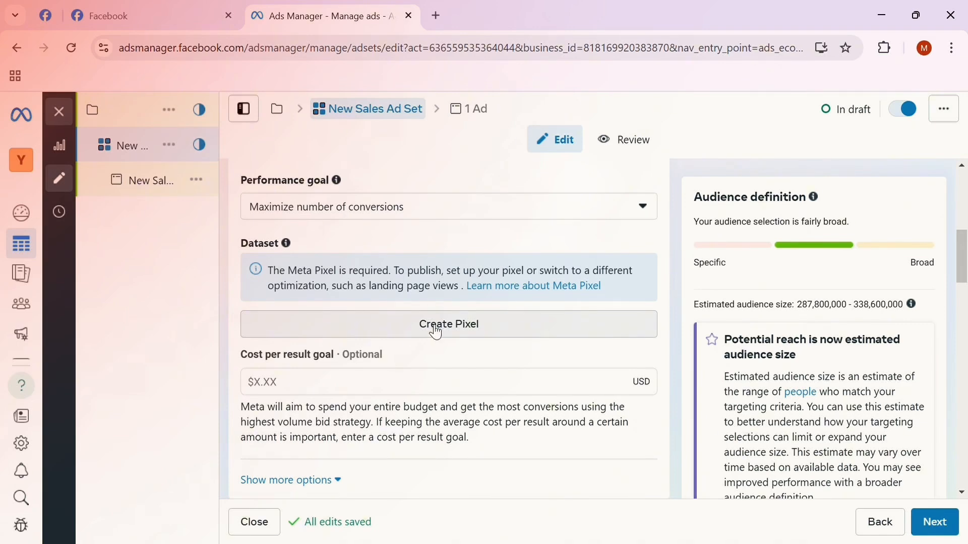
{"action": "scroll", "coordinate": [436, 333], "scroll_direction": "down", "scroll_amount": 3}
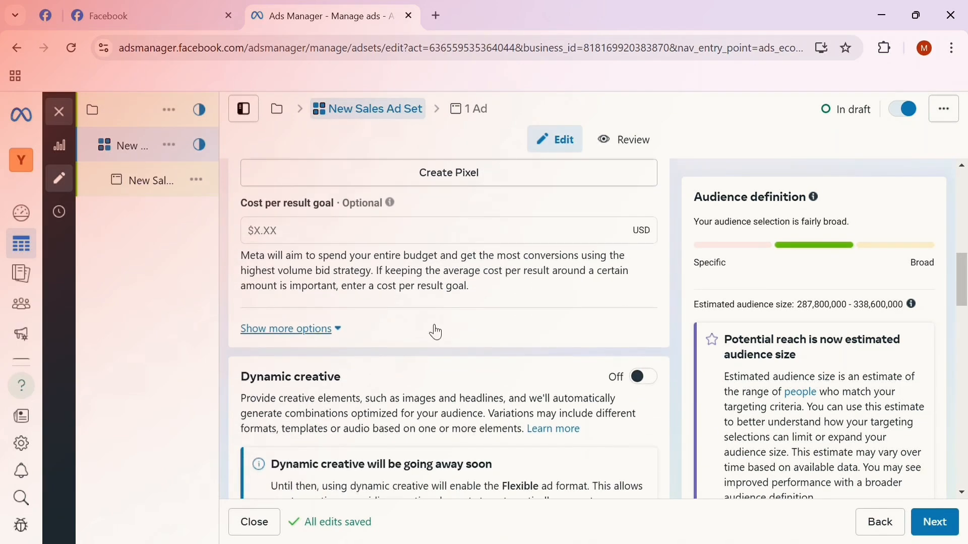
{"action": "scroll", "coordinate": [436, 333], "scroll_direction": "down", "scroll_amount": 2}
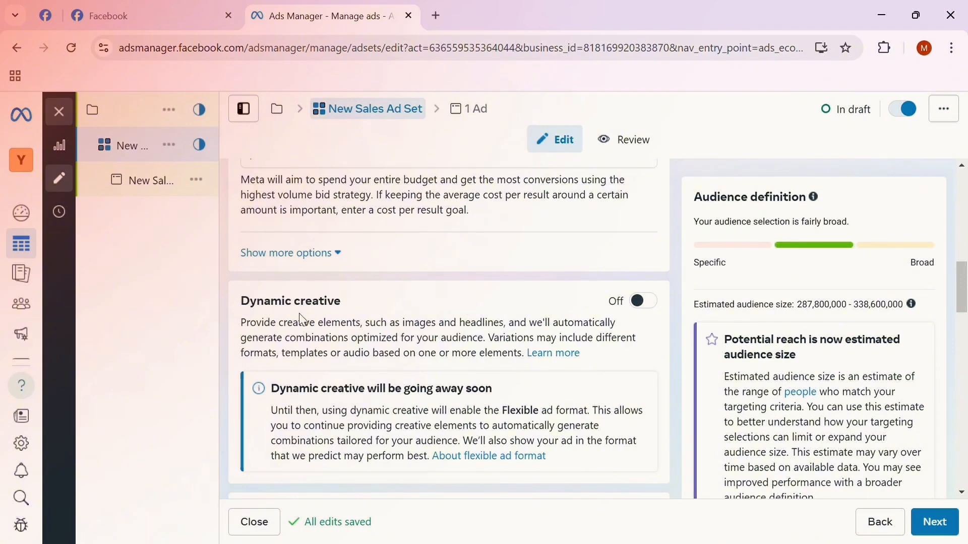
{"action": "scroll", "coordinate": [561, 313], "scroll_direction": "down", "scroll_amount": 3}
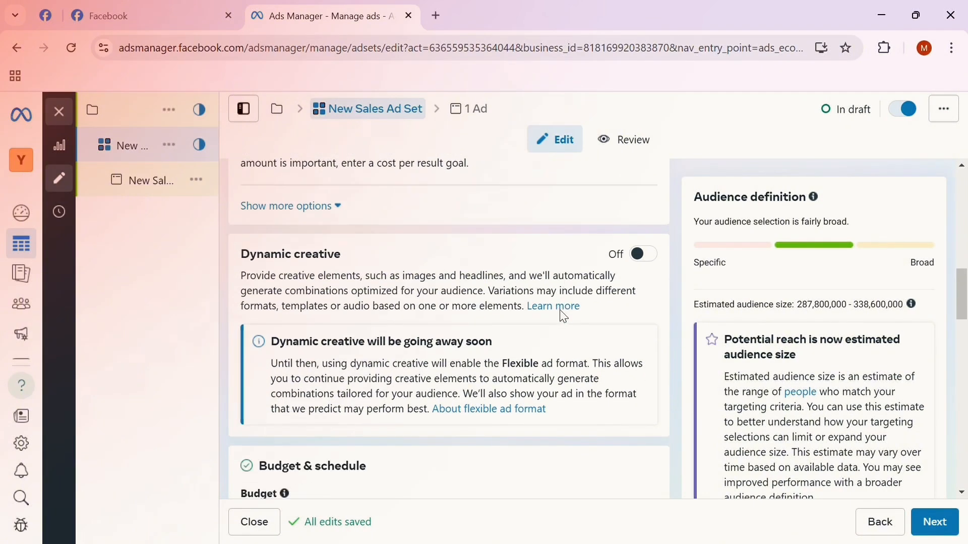
{"action": "scroll", "coordinate": [563, 316], "scroll_direction": "up", "scroll_amount": 2}
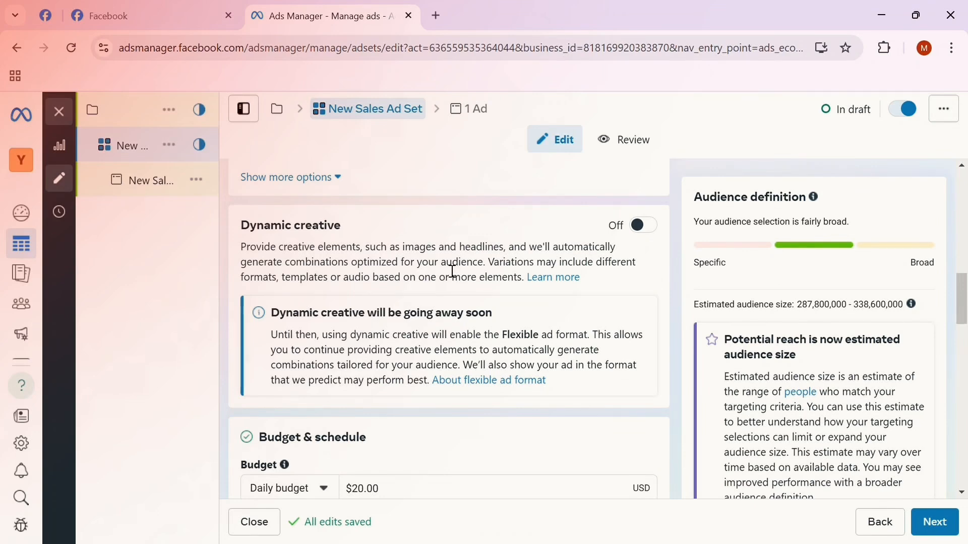
{"action": "scroll", "coordinate": [493, 406], "scroll_direction": "down", "scroll_amount": 3}
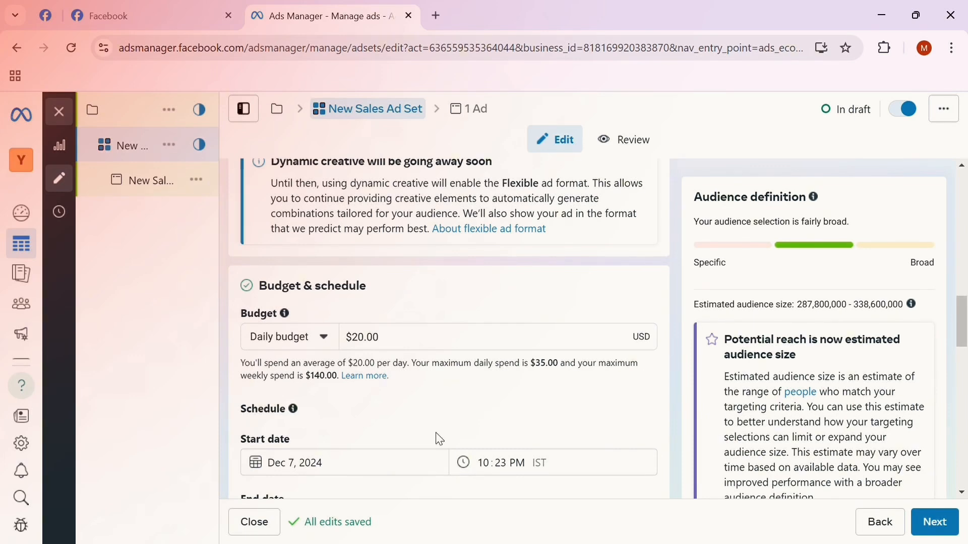
{"action": "left_click", "coordinate": [327, 344]}
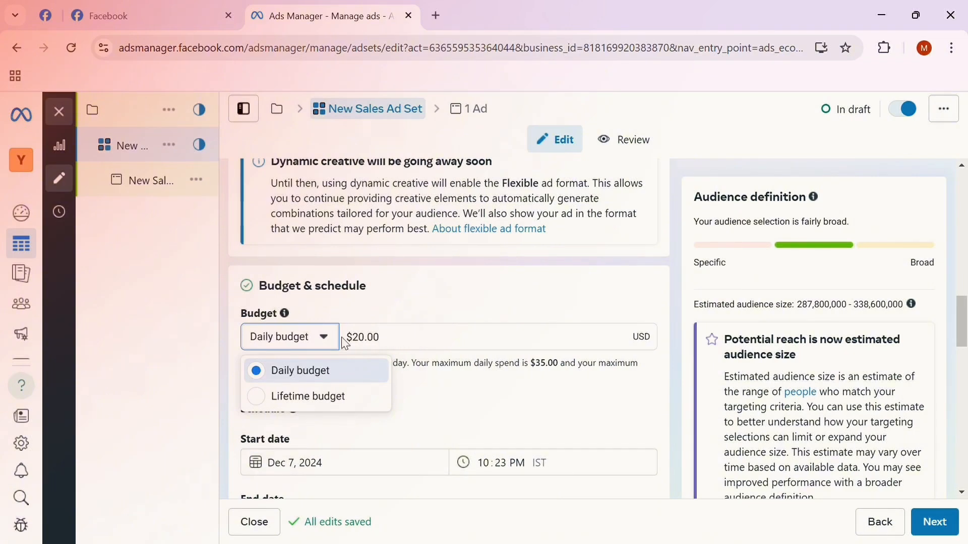
{"action": "left_click", "coordinate": [324, 397]}
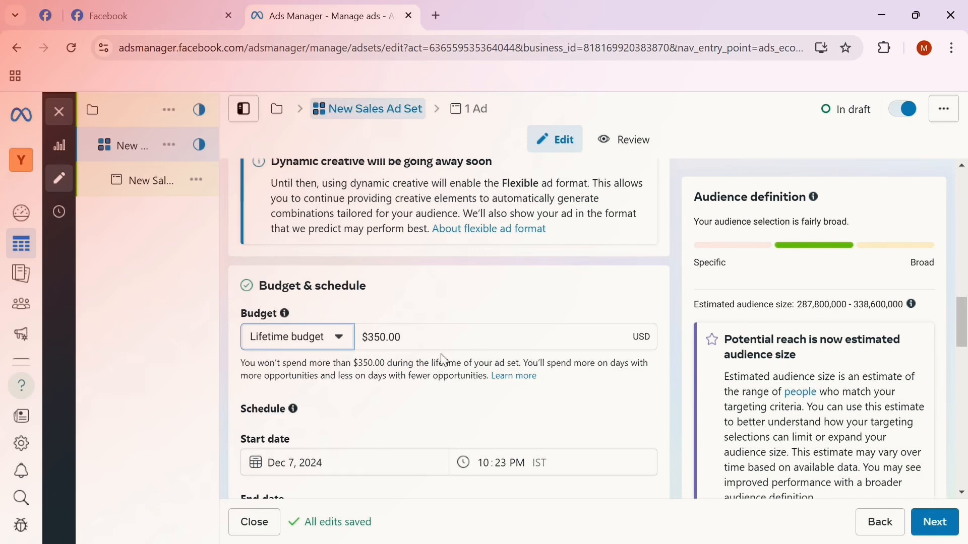
Review the ad set's ad scheduling, audience controls, locations, Advantage+ audience and placements settings
{"action": "scroll", "coordinate": [443, 361], "scroll_direction": "down", "scroll_amount": 6}
{"action": "scroll", "coordinate": [352, 408], "scroll_direction": "down", "scroll_amount": 2}
{"action": "scroll", "coordinate": [398, 403], "scroll_direction": "down", "scroll_amount": 3}
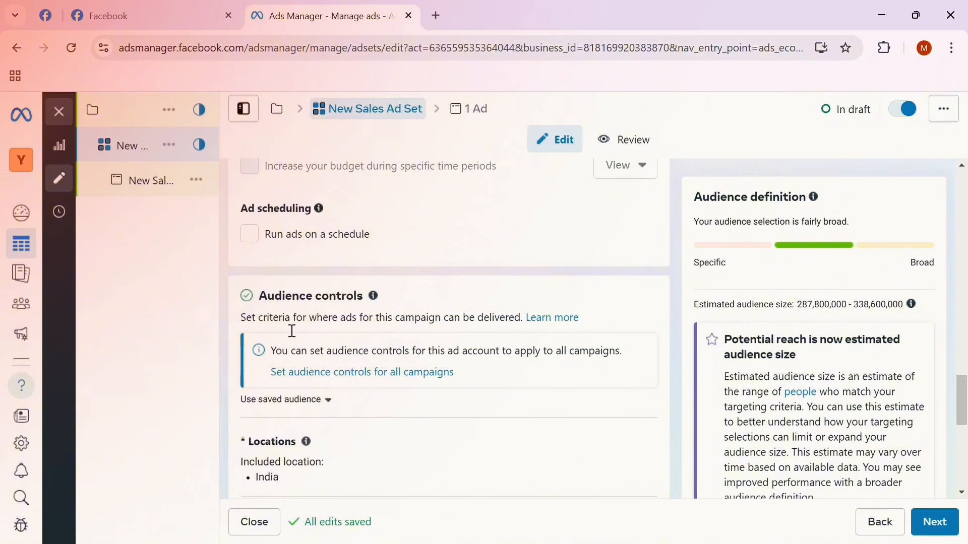
{"action": "scroll", "coordinate": [389, 323], "scroll_direction": "down", "scroll_amount": 3}
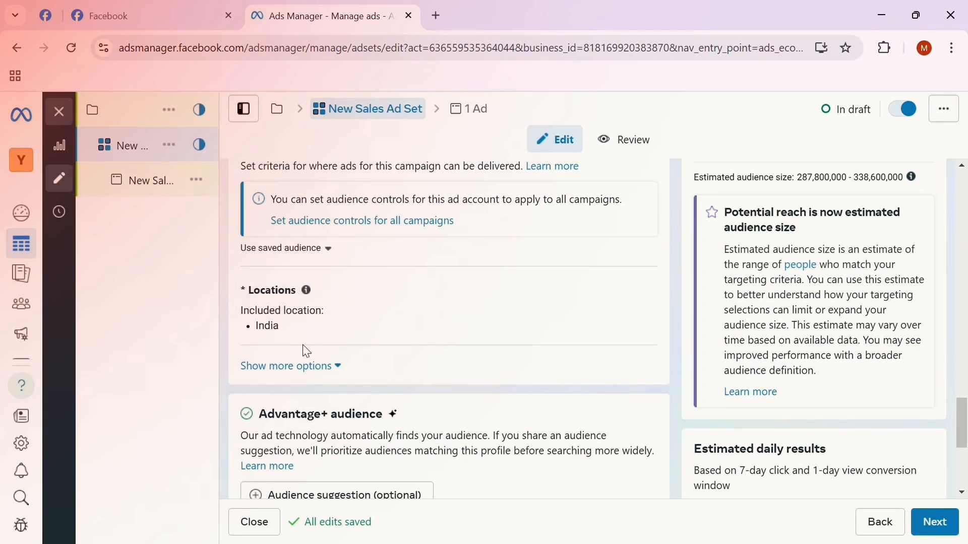
{"action": "scroll", "coordinate": [296, 328], "scroll_direction": "up", "scroll_amount": 3}
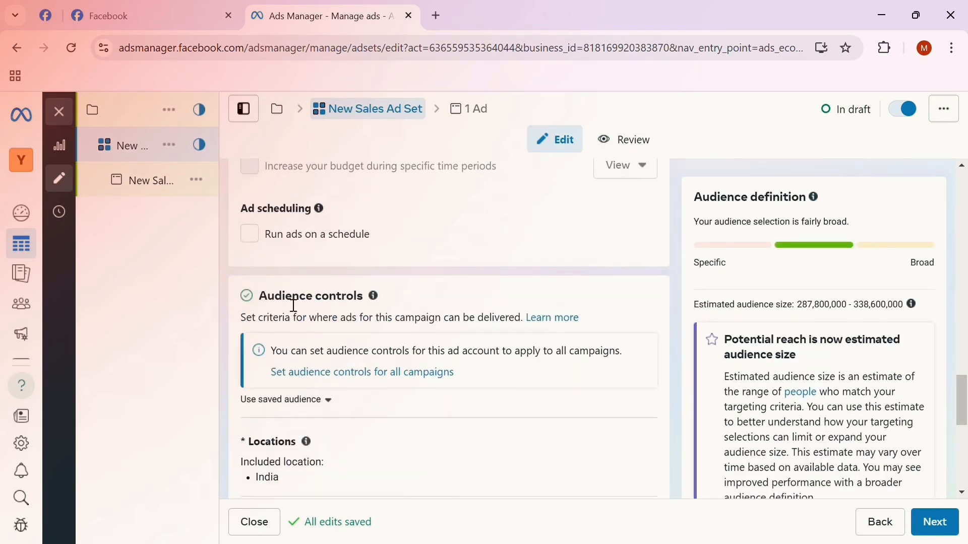
{"action": "scroll", "coordinate": [348, 327], "scroll_direction": "down", "scroll_amount": 5}
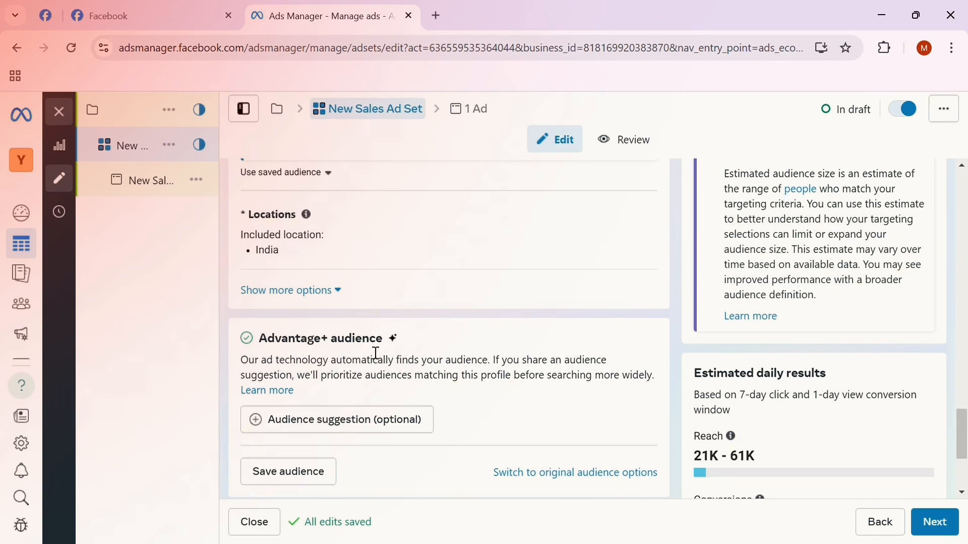
{"action": "scroll", "coordinate": [475, 357], "scroll_direction": "down", "scroll_amount": 3}
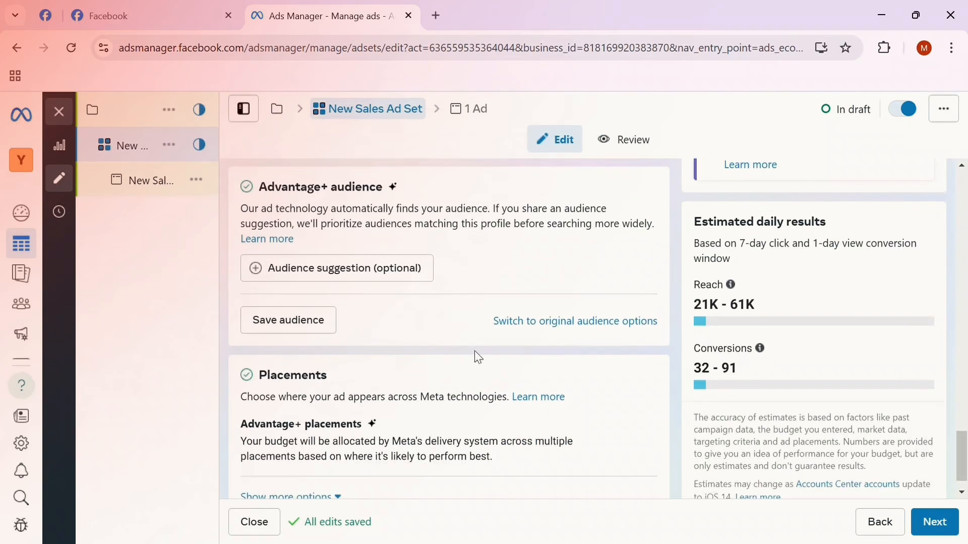
{"action": "scroll", "coordinate": [346, 342], "scroll_direction": "down", "scroll_amount": 1}
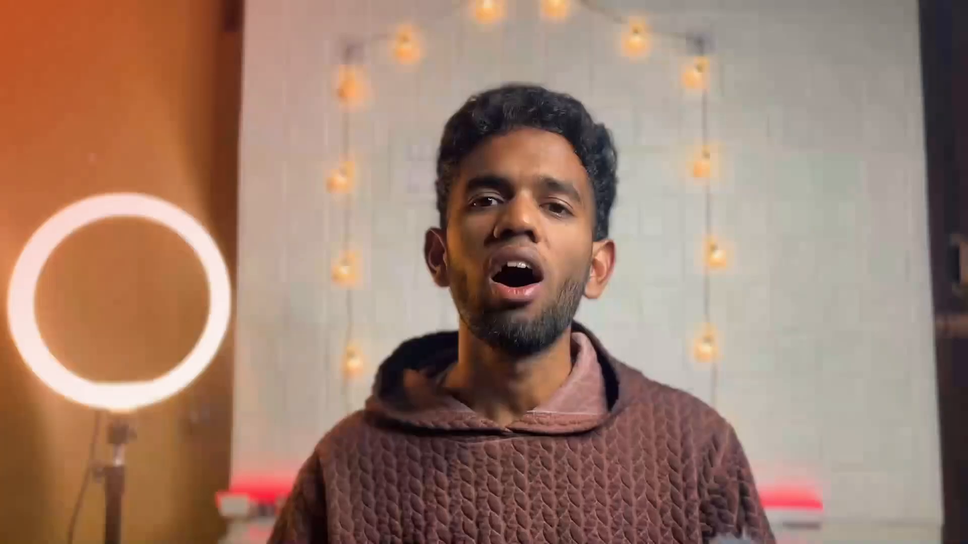